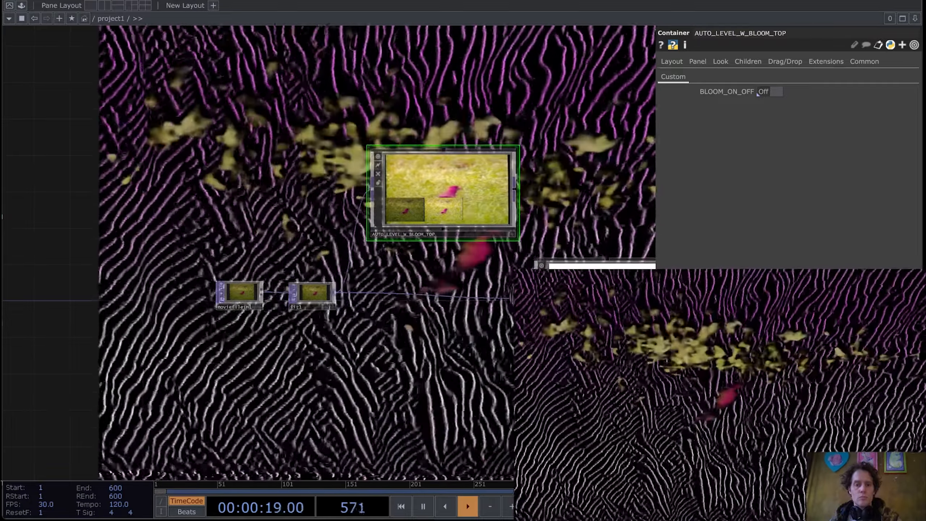
- Connect the output of AUTO_LEVEL_W_BLOOM_TOP to the input of AUTO_LUMA_KEY_v1_11
{"action": "left_click_drag", "start_coordinate": [571, 365], "coordinate": [333, 401]}
{"action": "scroll", "coordinate": [213, 300], "scroll_direction": "up", "scroll_amount": 3}
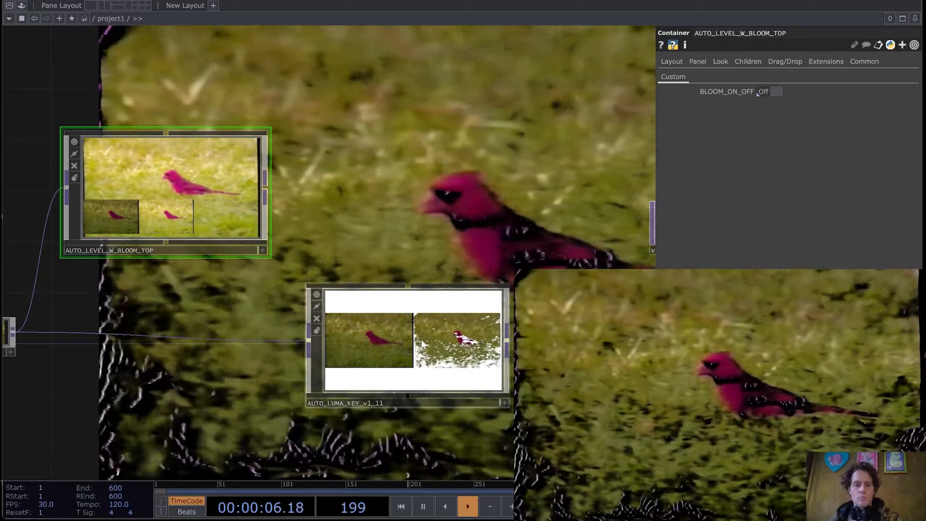
{"action": "left_click", "coordinate": [423, 343]}
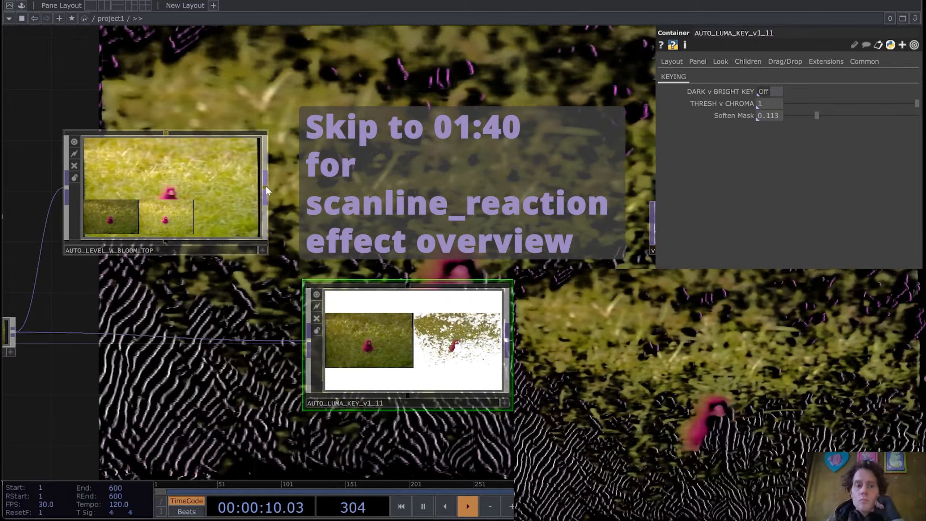
{"action": "left_click_drag", "start_coordinate": [265, 186], "coordinate": [249, 337]}
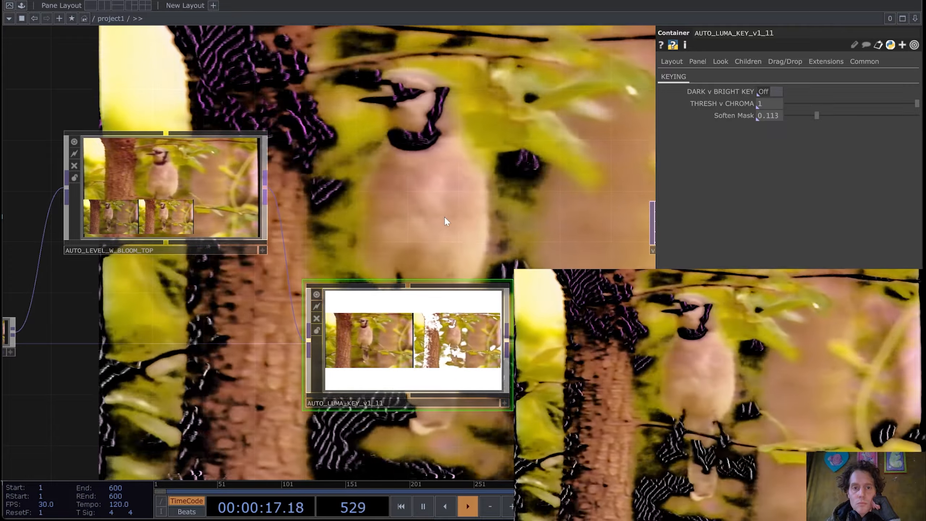
- Enter the AUTO_LUMA_KEY_v1_11 network and examine its chroma1 node and the expression driving Val Min
{"action": "left_click_drag", "start_coordinate": [521, 186], "coordinate": [365, 68]}
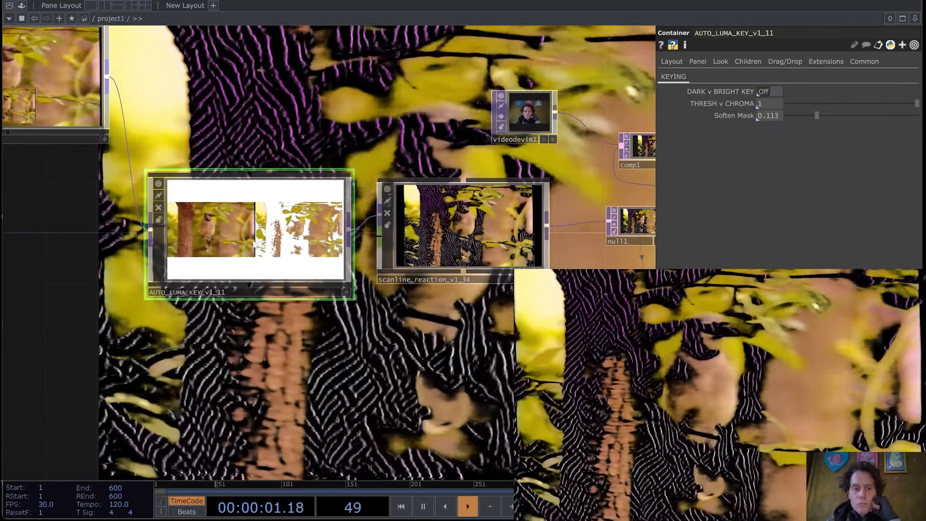
{"action": "key", "text": "i"}
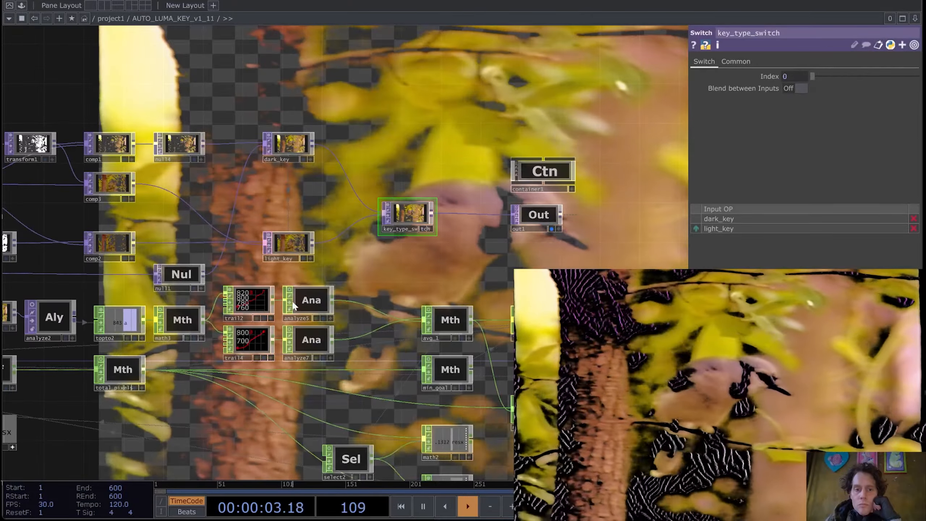
{"action": "scroll", "coordinate": [154, 437], "scroll_direction": "down", "scroll_amount": 3}
{"action": "left_click_drag", "start_coordinate": [210, 404], "coordinate": [497, 377]}
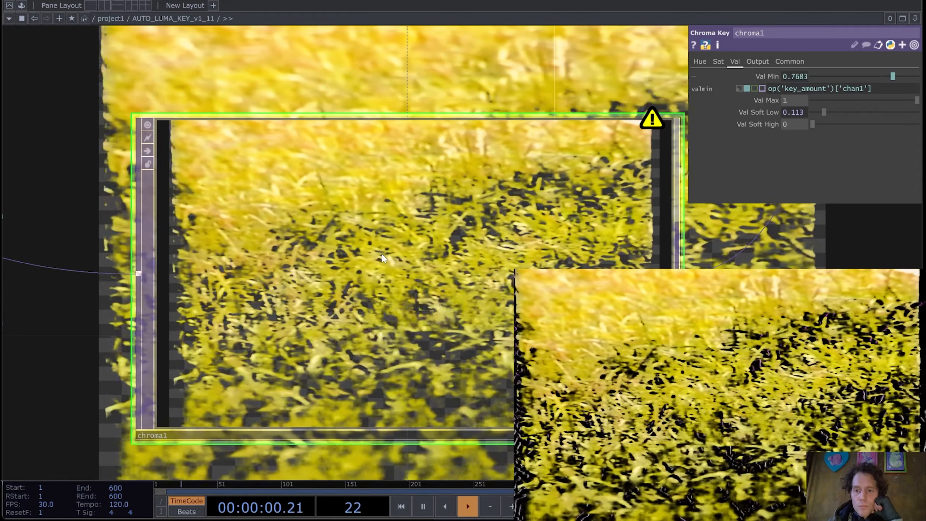
{"action": "scroll", "coordinate": [383, 257], "scroll_direction": "down", "scroll_amount": 5}
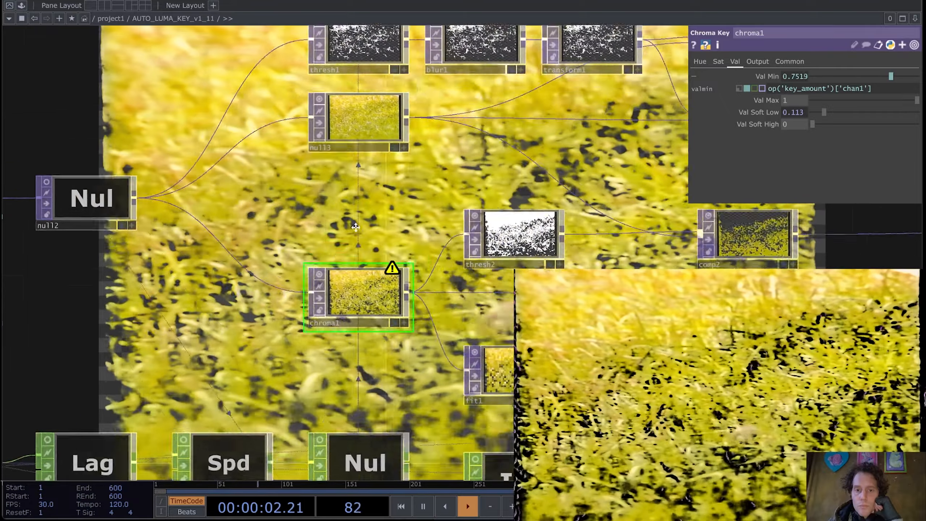
- Examine the thresh1 node and the blur1, transform1 and comp1 chain that follows it
{"action": "scroll", "coordinate": [355, 227], "scroll_direction": "down", "scroll_amount": 2}
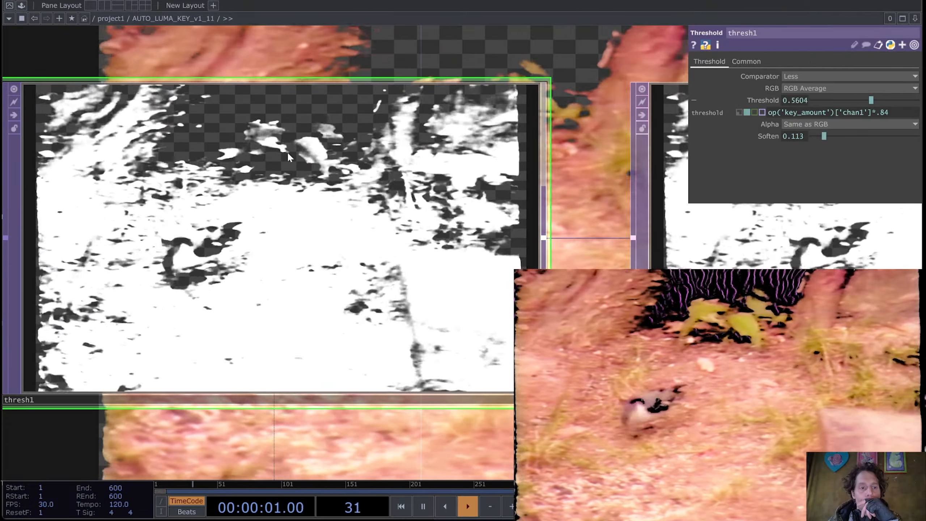
{"action": "scroll", "coordinate": [286, 151], "scroll_direction": "down", "scroll_amount": 5}
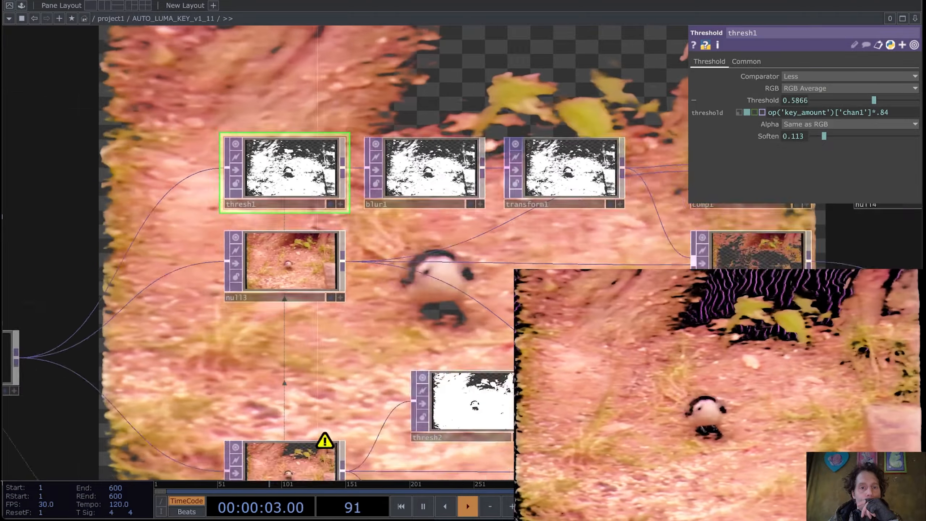
{"action": "scroll", "coordinate": [285, 149], "scroll_direction": "up", "scroll_amount": 1}
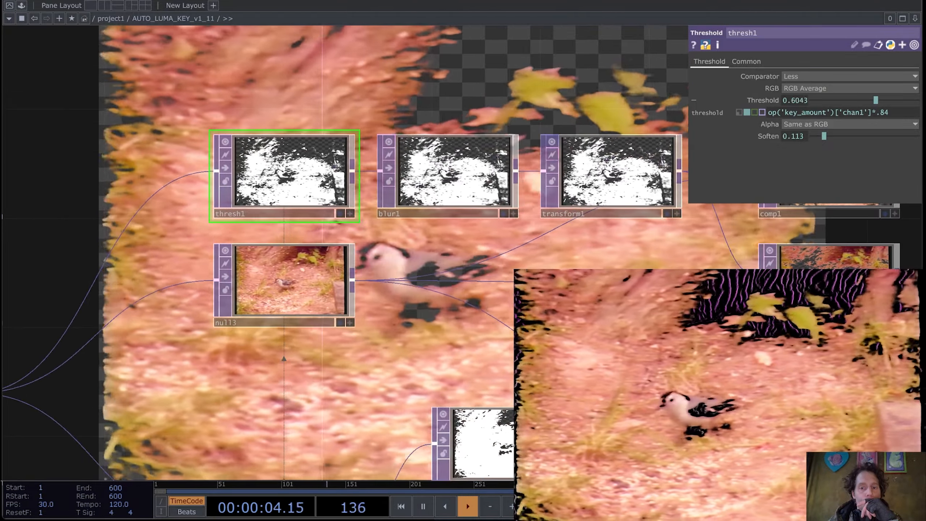
{"action": "left_click_drag", "start_coordinate": [583, 333], "coordinate": [431, 264]}
{"action": "scroll", "coordinate": [430, 264], "scroll_direction": "down", "scroll_amount": 4}
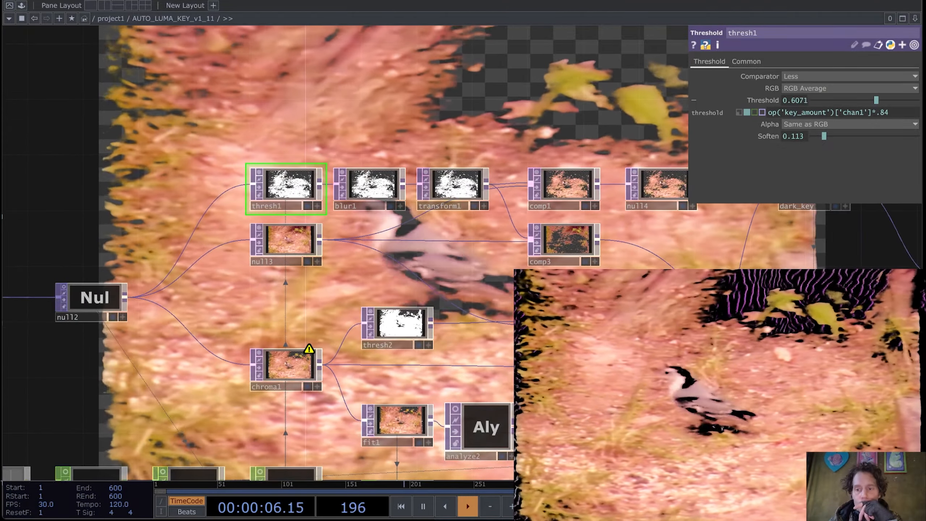
{"action": "left_click_drag", "start_coordinate": [375, 239], "coordinate": [321, 241]}
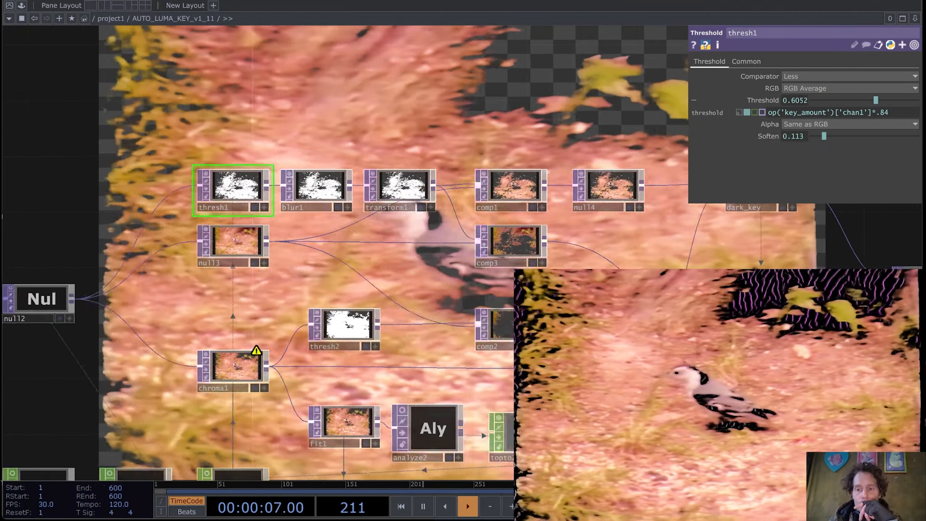
- Compare the dark_key and light_key nodes that feed the key type switch
{"action": "left_click_drag", "start_coordinate": [803, 278], "coordinate": [414, 271]}
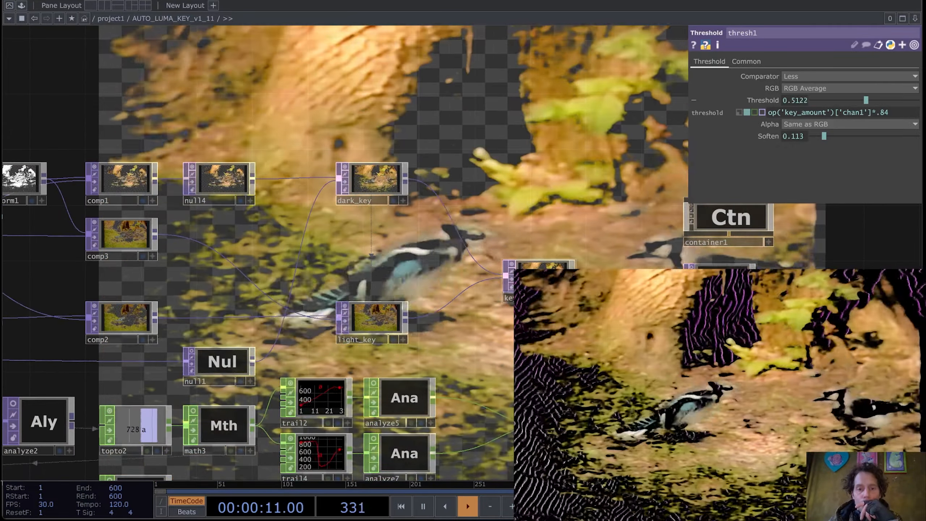
{"action": "scroll", "coordinate": [385, 192], "scroll_direction": "up", "scroll_amount": 8}
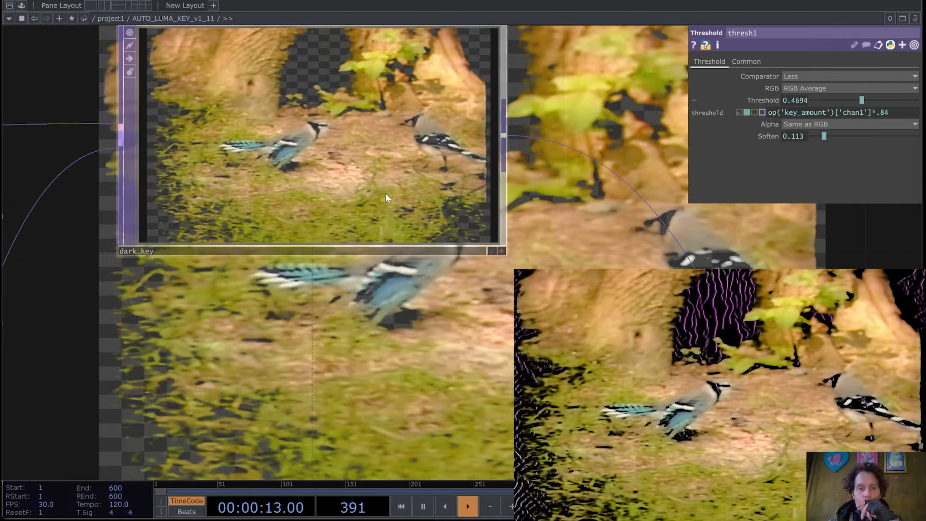
{"action": "scroll", "coordinate": [387, 197], "scroll_direction": "down", "scroll_amount": 6}
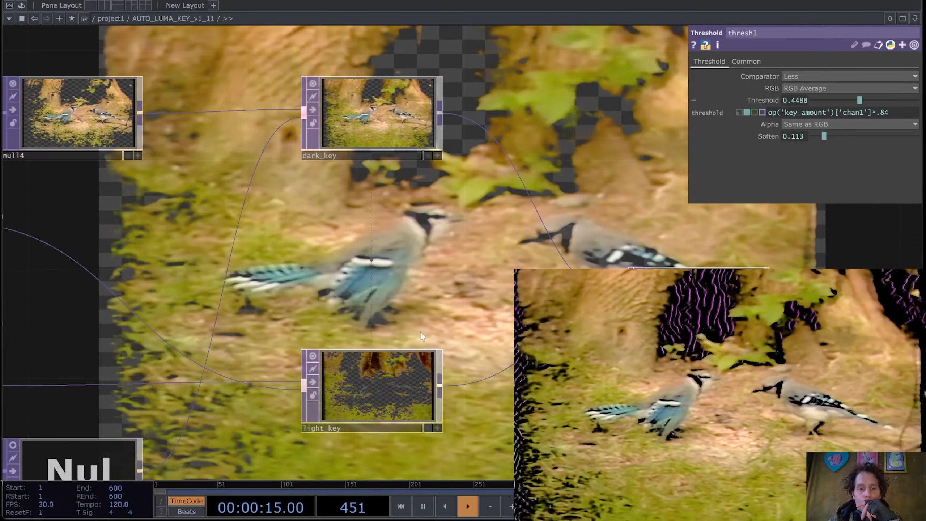
{"action": "left_click_drag", "start_coordinate": [483, 363], "coordinate": [489, 254]}
{"action": "scroll", "coordinate": [388, 284], "scroll_direction": "up", "scroll_amount": 8}
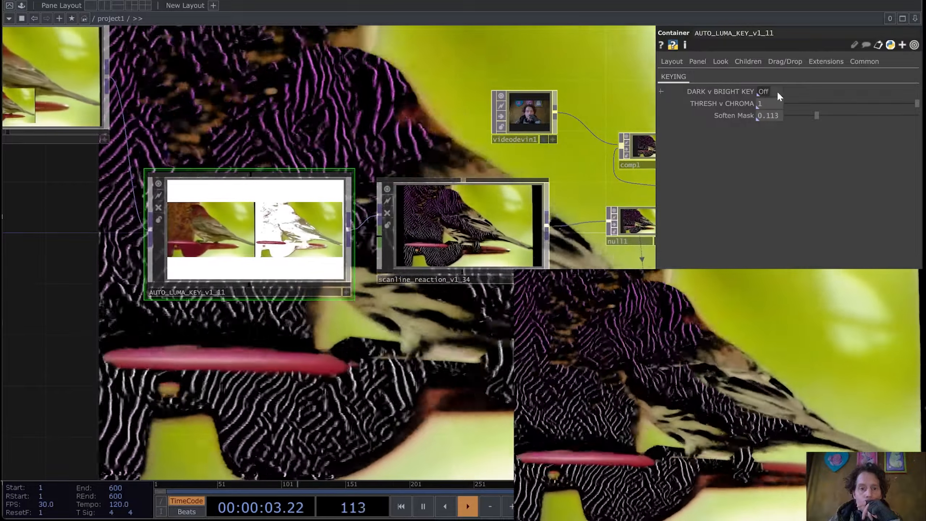
- Try bright keying on AUTO_LUMA_KEY_v1_11, with THRESH v CHROMA and Soften Mask set to 0
{"action": "left_click", "coordinate": [777, 91]}
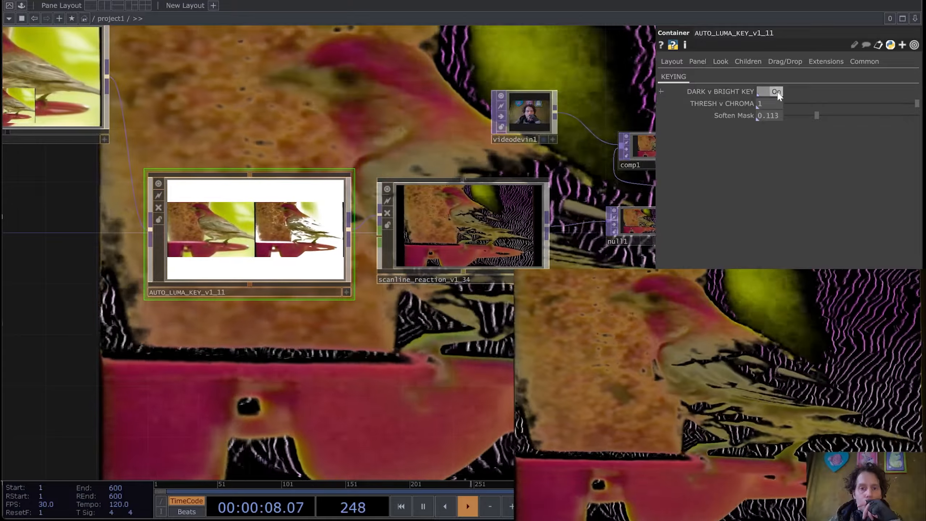
{"action": "left_click", "coordinate": [777, 92]}
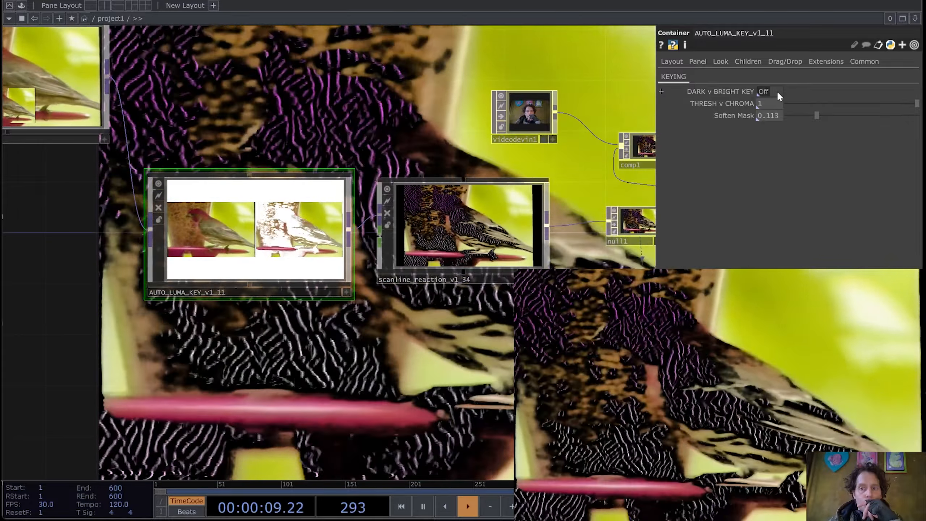
{"action": "left_click_drag", "start_coordinate": [876, 103], "coordinate": [772, 107]}
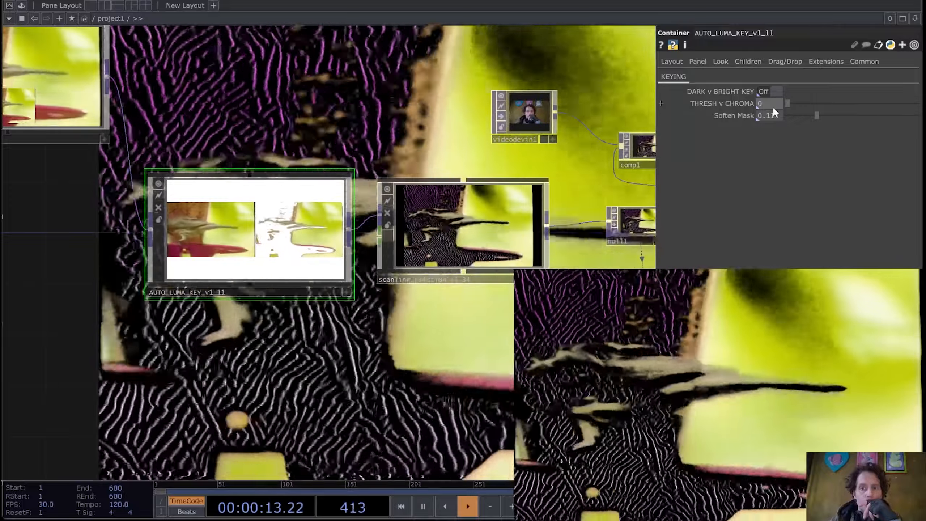
{"action": "left_click_drag", "start_coordinate": [826, 116], "coordinate": [774, 117]}
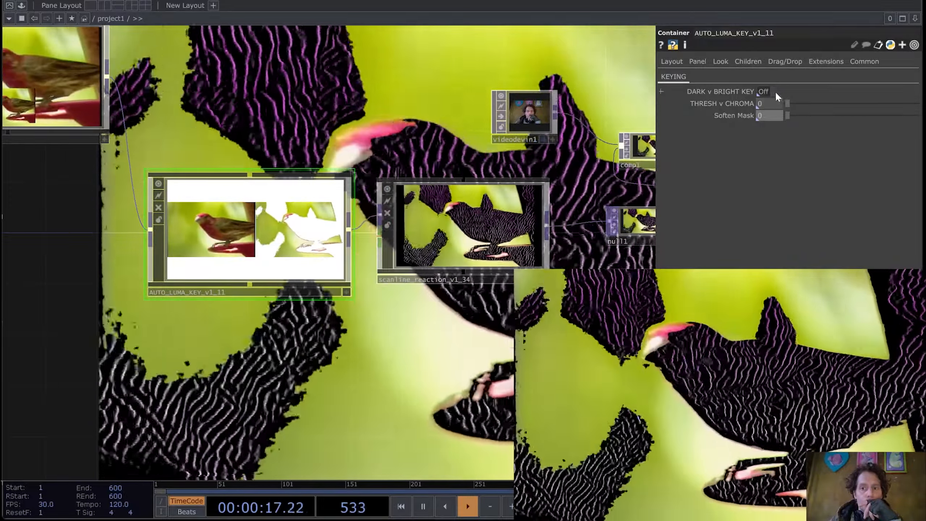
{"action": "left_click", "coordinate": [776, 91]}
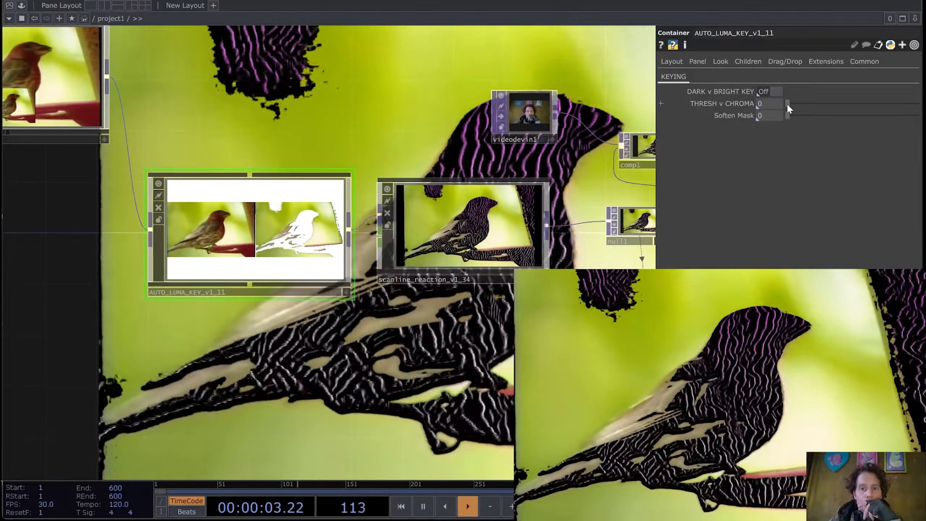
- Set THRESH v CHROMA to 1 and raise Soften Mask slightly on AUTO_LUMA_KEY_v1_11
{"action": "left_click_drag", "start_coordinate": [786, 102], "coordinate": [924, 97]}
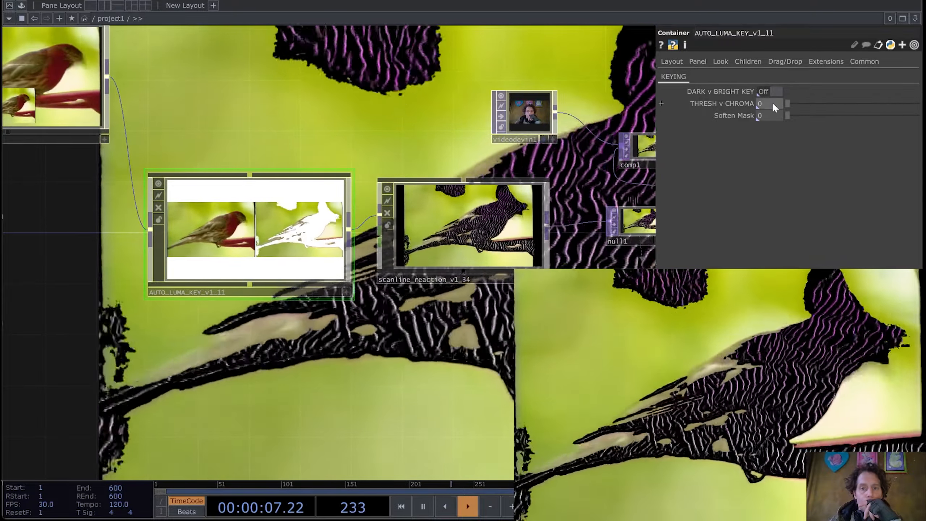
{"action": "left_click_drag", "start_coordinate": [722, 103], "coordinate": [917, 103]}
{"action": "left_click_drag", "start_coordinate": [787, 114], "coordinate": [809, 115]}
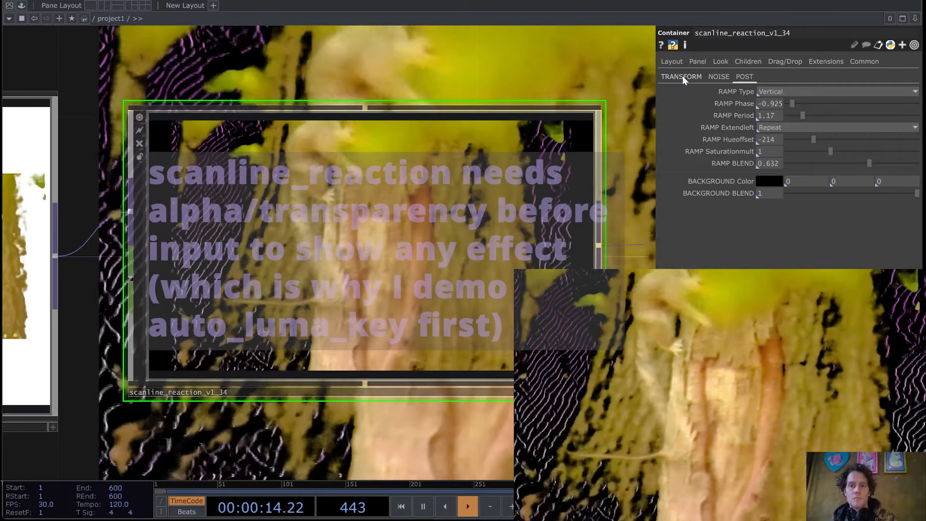
- Bring up the TRANSFORM parameters of scanline_reaction_v1_34 and disconnect the wire coming from the luma key
{"action": "left_click", "coordinate": [681, 77]}
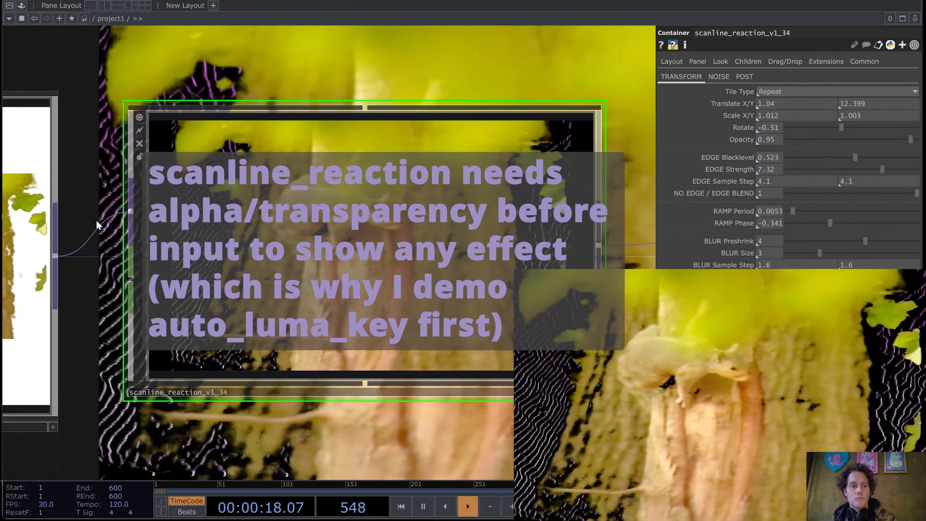
{"action": "right_click", "coordinate": [97, 223]}
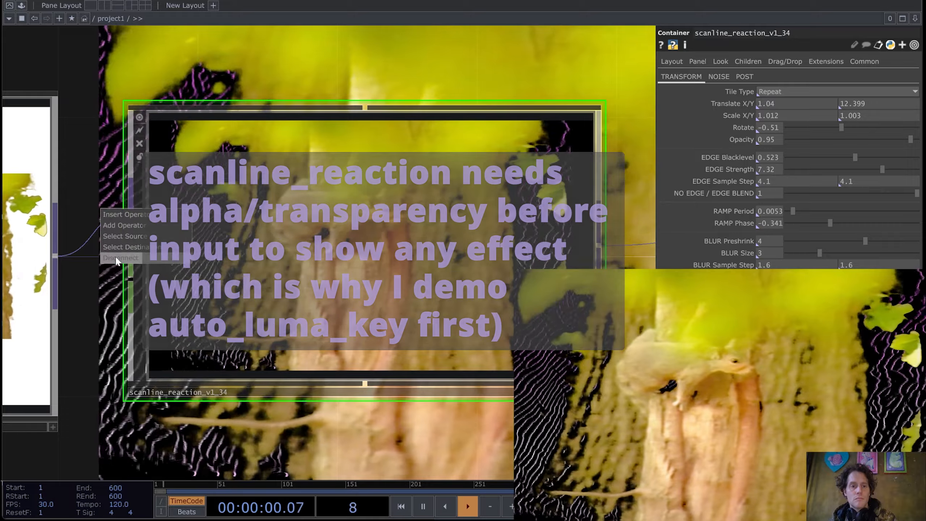
{"action": "left_click", "coordinate": [115, 257]}
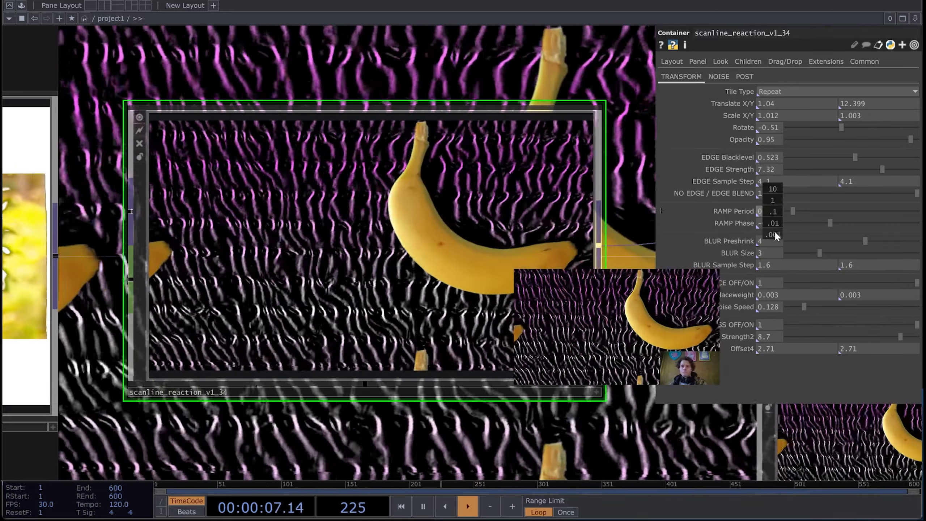
- Adjust the RAMP Period of scanline_reaction_v1_34 to 0.0095, checking the stripes on its internal ramp1 node
{"action": "middle_click_drag", "start_coordinate": [774, 230], "coordinate": [661, 211]}
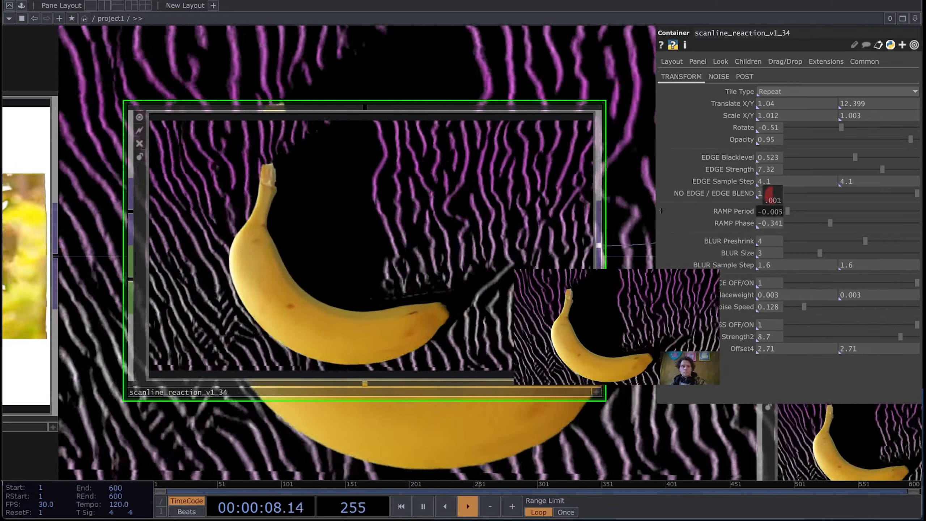
{"action": "middle_click_drag", "start_coordinate": [772, 195], "coordinate": [799, 195]}
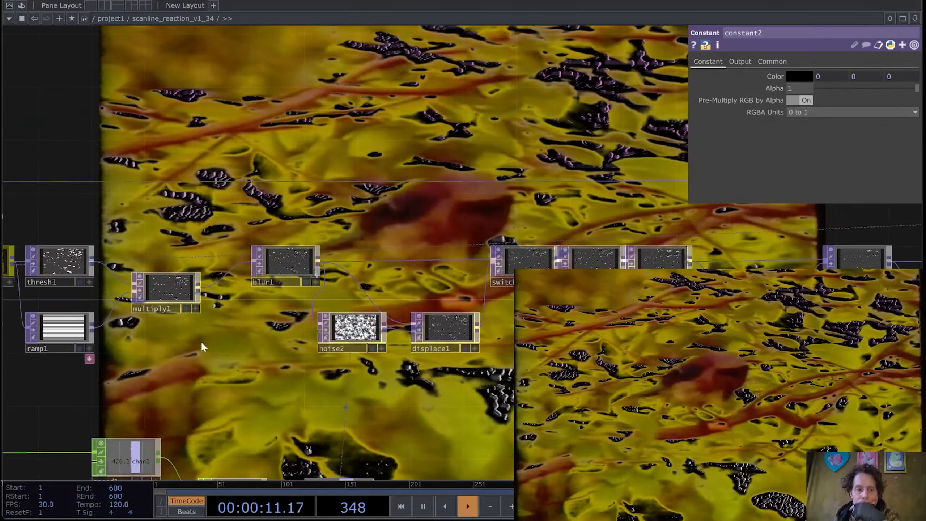
{"action": "scroll", "coordinate": [289, 334], "scroll_direction": "up", "scroll_amount": 10}
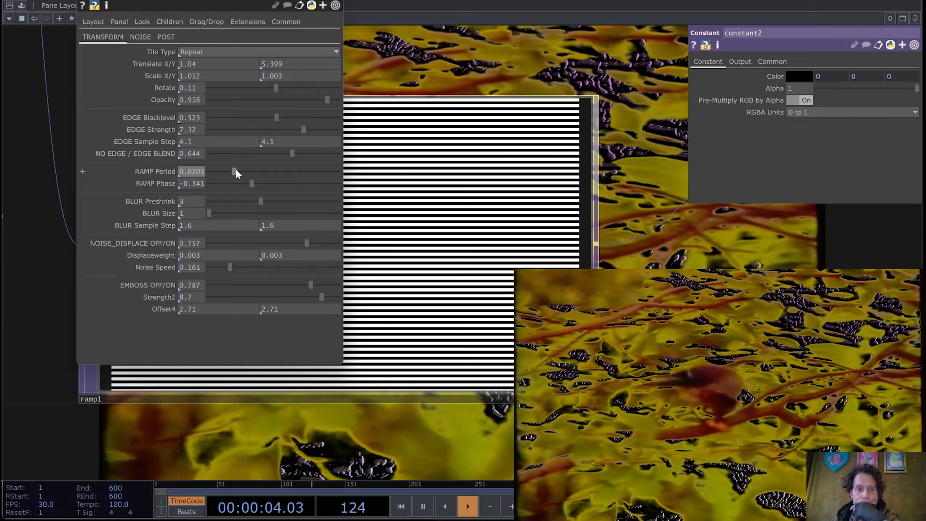
{"action": "left_click_drag", "start_coordinate": [236, 171], "coordinate": [222, 171]}
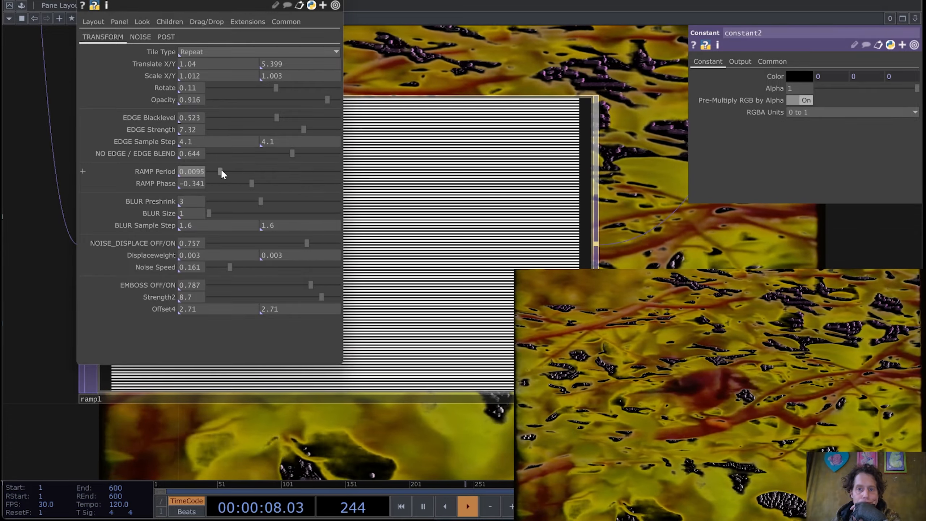
- With multiply1 in close view, set Rotate to 0.34 and Opacity to 0.731
{"action": "scroll", "coordinate": [424, 208], "scroll_direction": "up", "scroll_amount": 5}
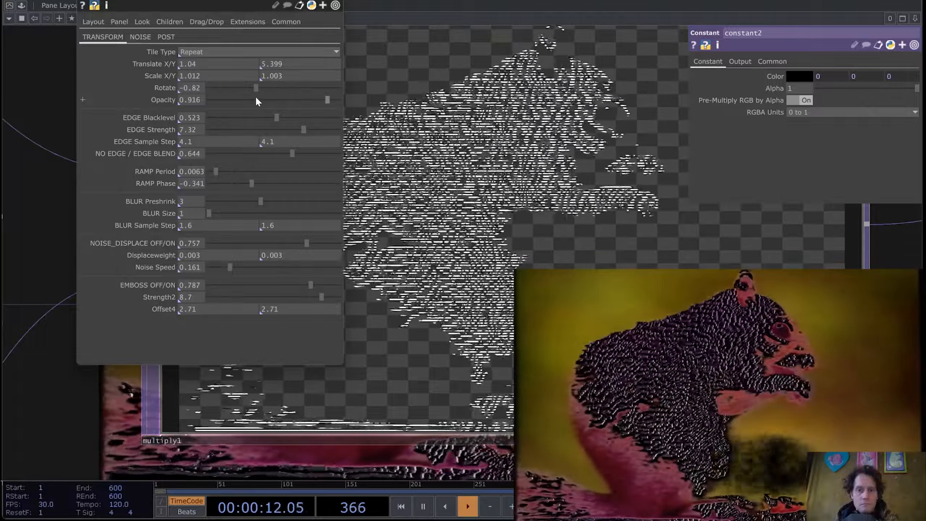
{"action": "left_click_drag", "start_coordinate": [259, 99], "coordinate": [338, 100]}
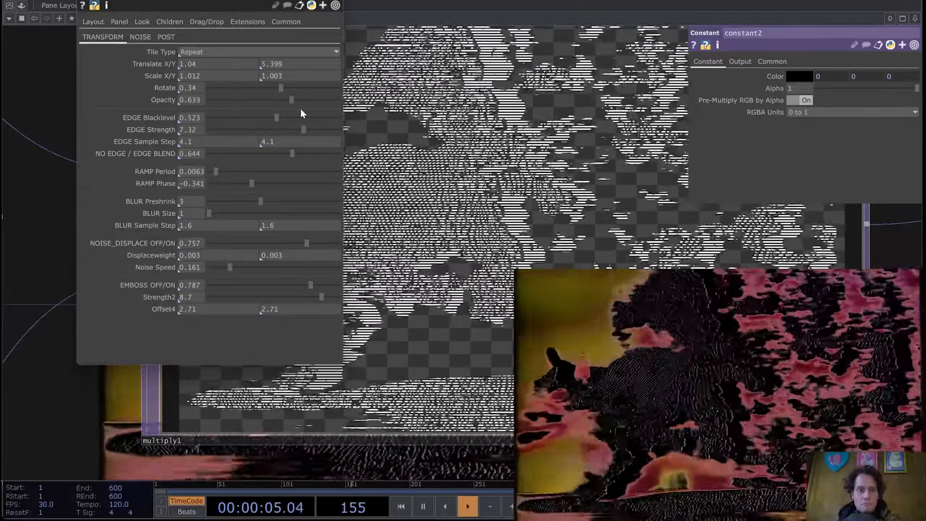
{"action": "left_click_drag", "start_coordinate": [299, 107], "coordinate": [314, 112]}
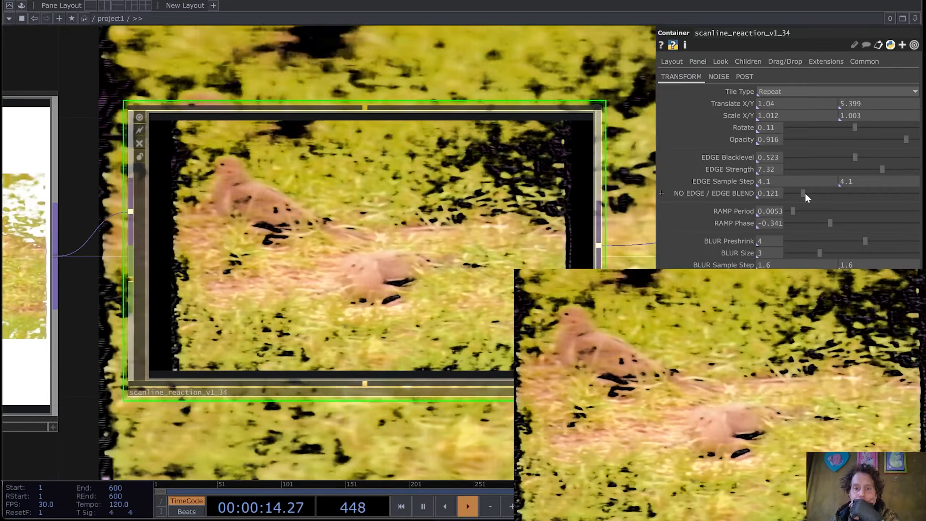
- Increase NO EDGE / EDGE BLEND and set EDGE Strength to 1.94
{"action": "left_click_drag", "start_coordinate": [804, 191], "coordinate": [875, 194]}
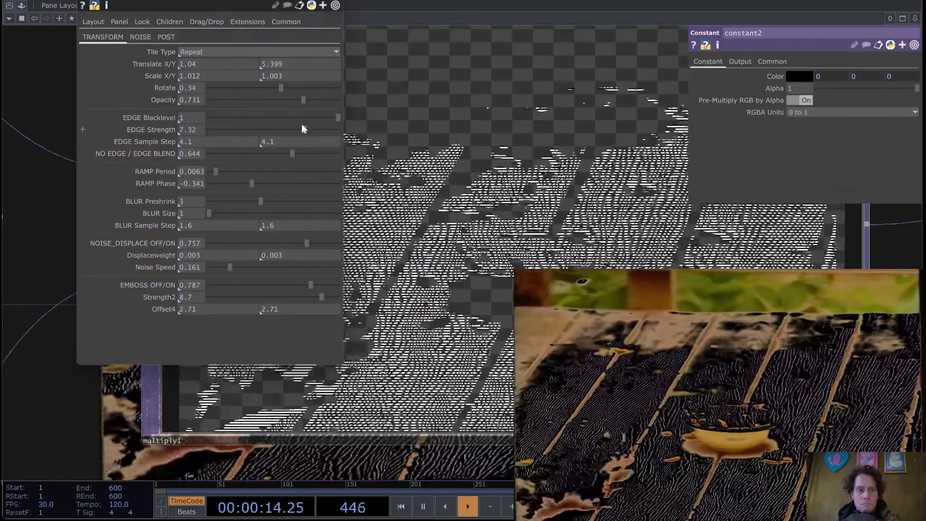
{"action": "left_click_drag", "start_coordinate": [303, 129], "coordinate": [233, 129]}
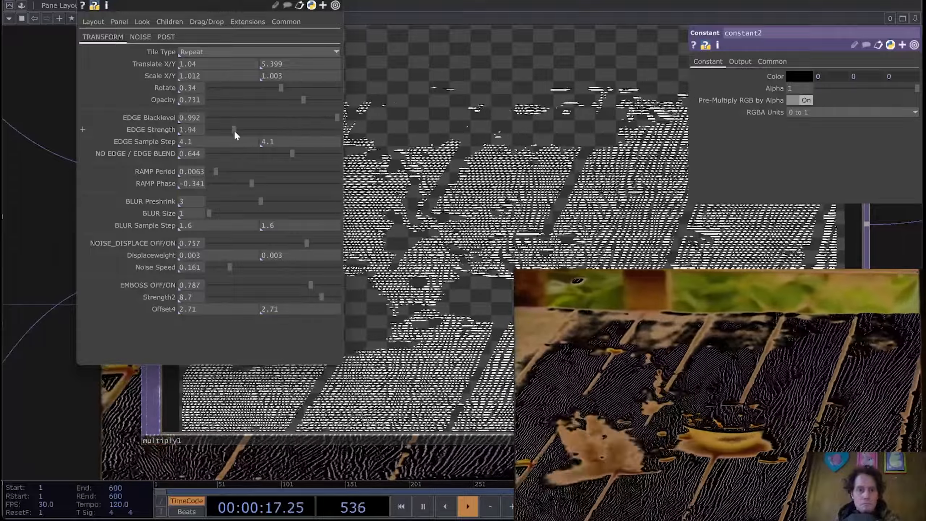
- Set EMBOSS OFF/ON to 1, close the floating parameter window and return to the project1 network
{"action": "left_click_drag", "start_coordinate": [312, 285], "coordinate": [365, 286]}
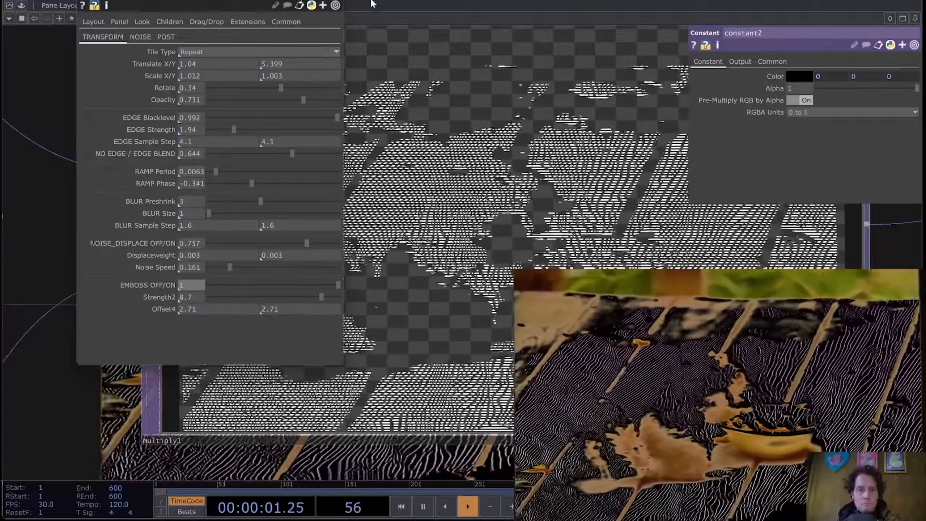
{"action": "left_click", "coordinate": [335, 1]}
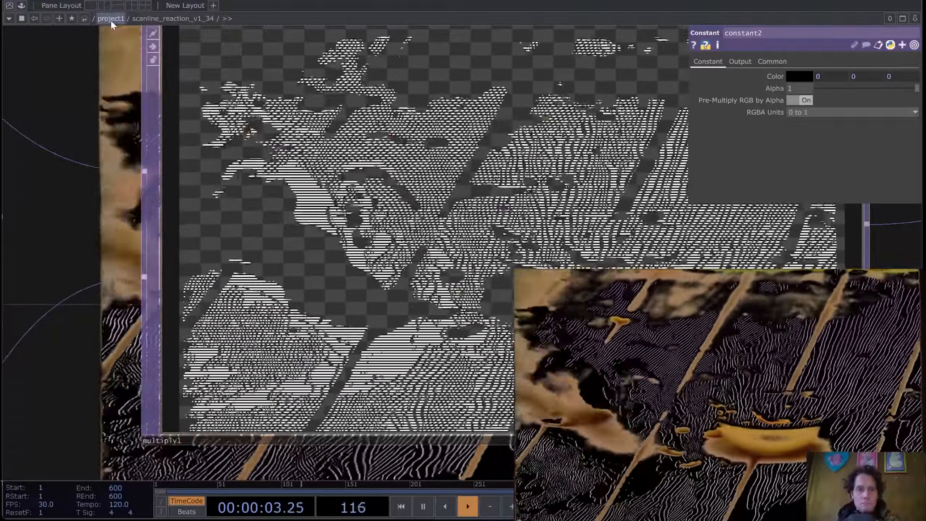
{"action": "left_click", "coordinate": [110, 18]}
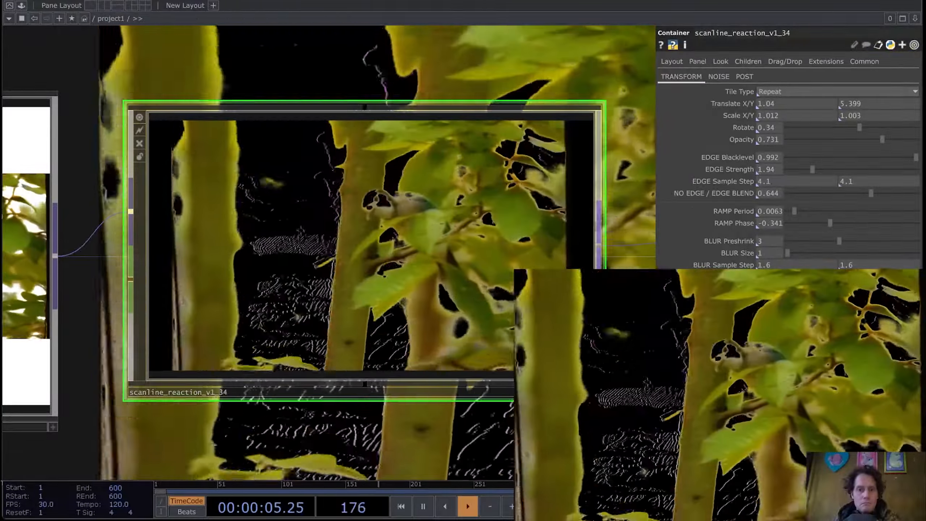